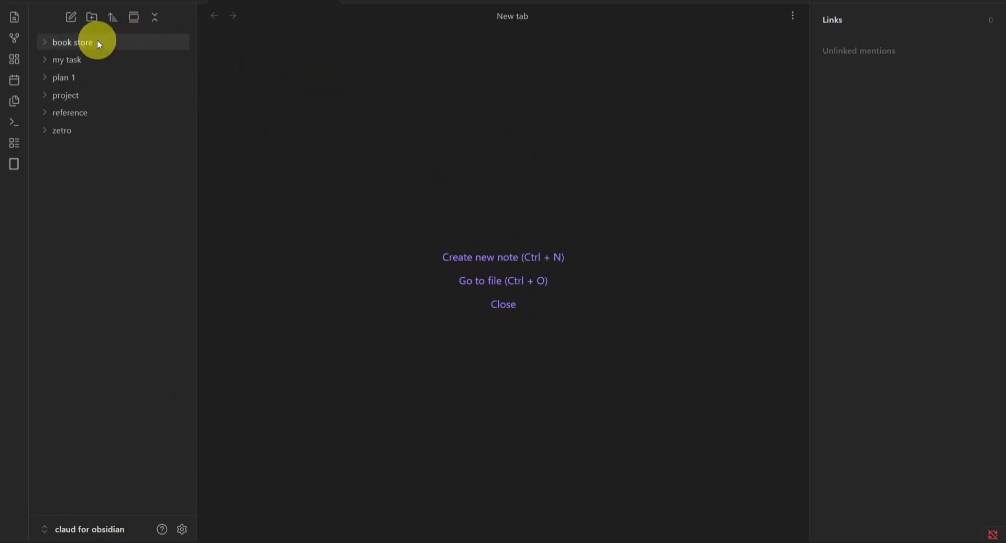
# Create a top-level folder named mdCollection in the vault.
pyautogui.click(93, 21)
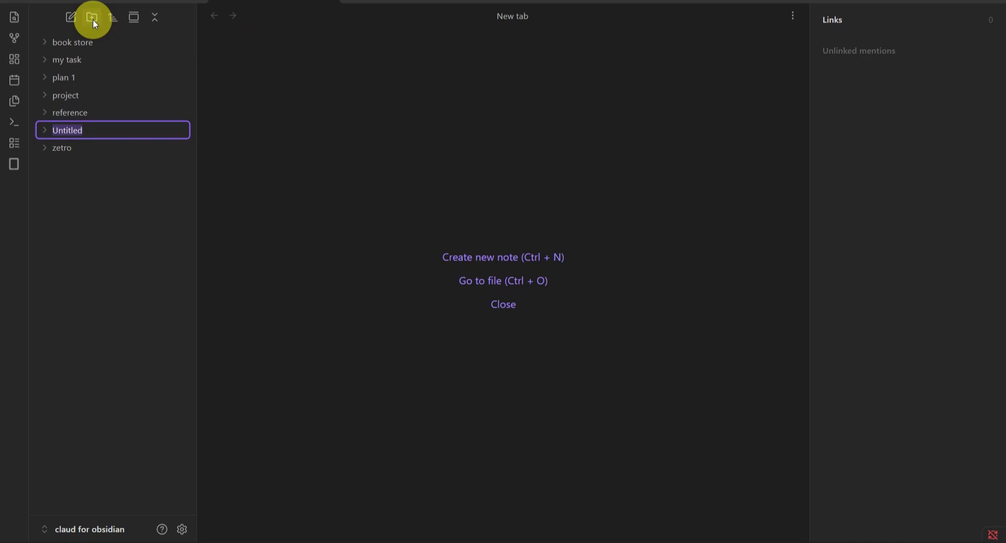
pyautogui.write('mdCollectiond')
pyautogui.press('Return')
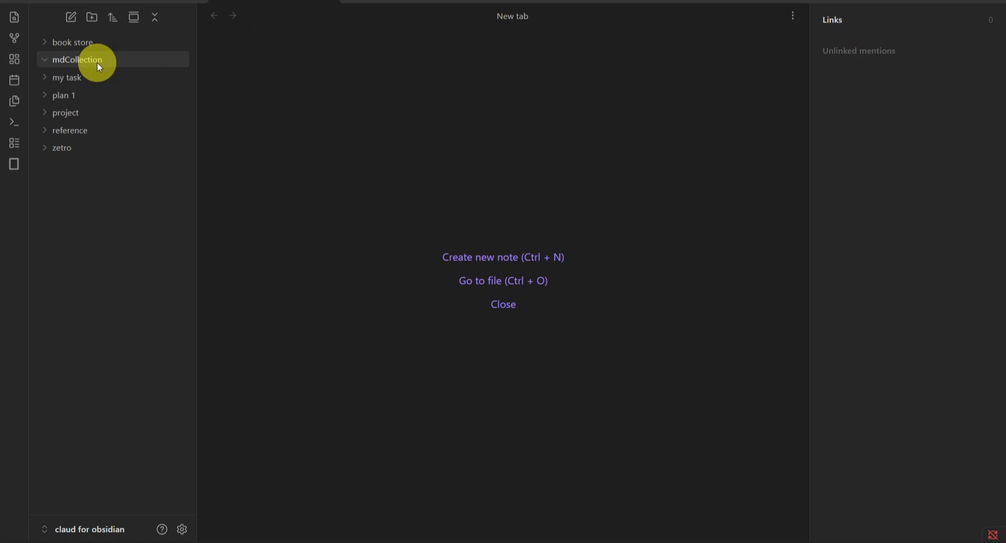
# Create two subfolders named post and image inside the mdCollection folder.
pyautogui.rightClick(98, 64)
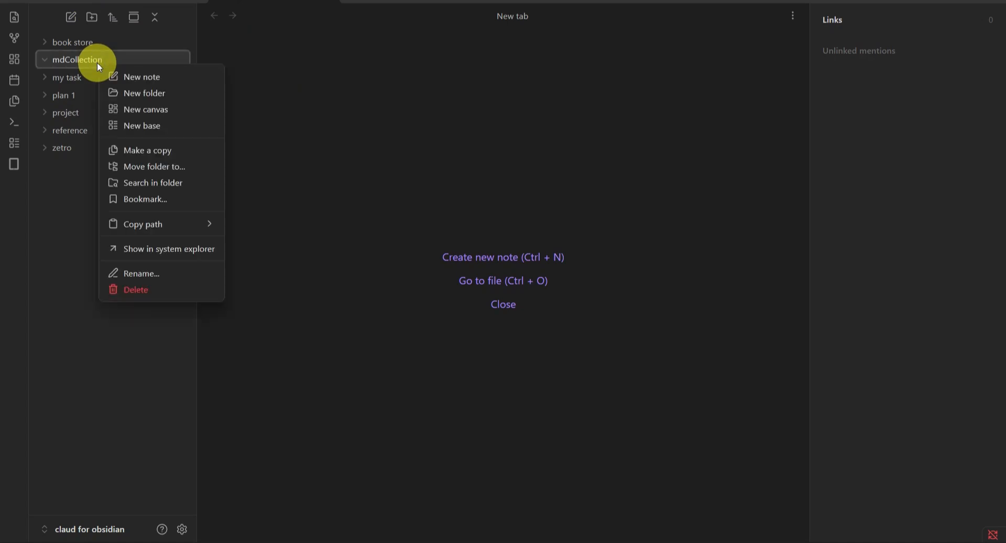
pyautogui.click(146, 93)
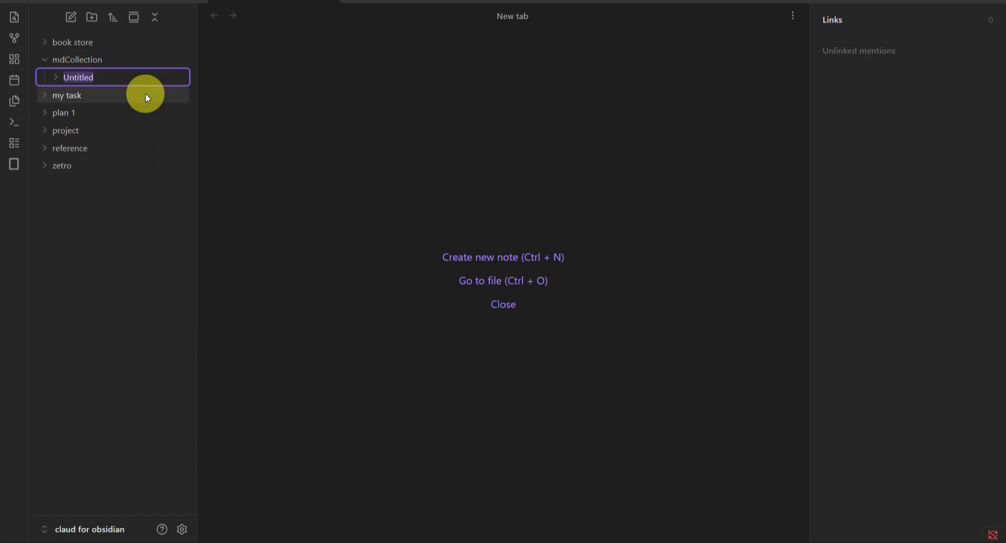
pyautogui.write('post')
pyautogui.press('Return')
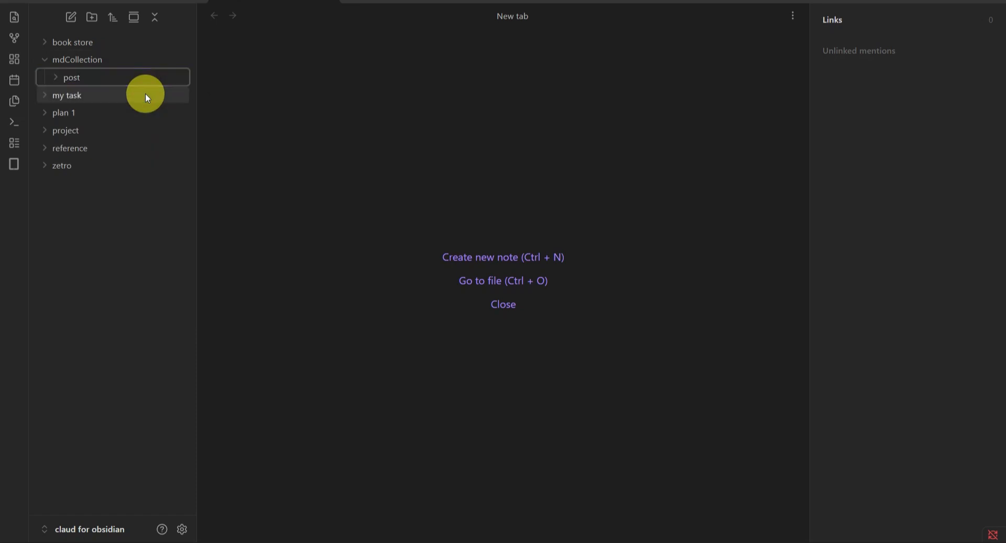
pyautogui.rightClick(102, 63)
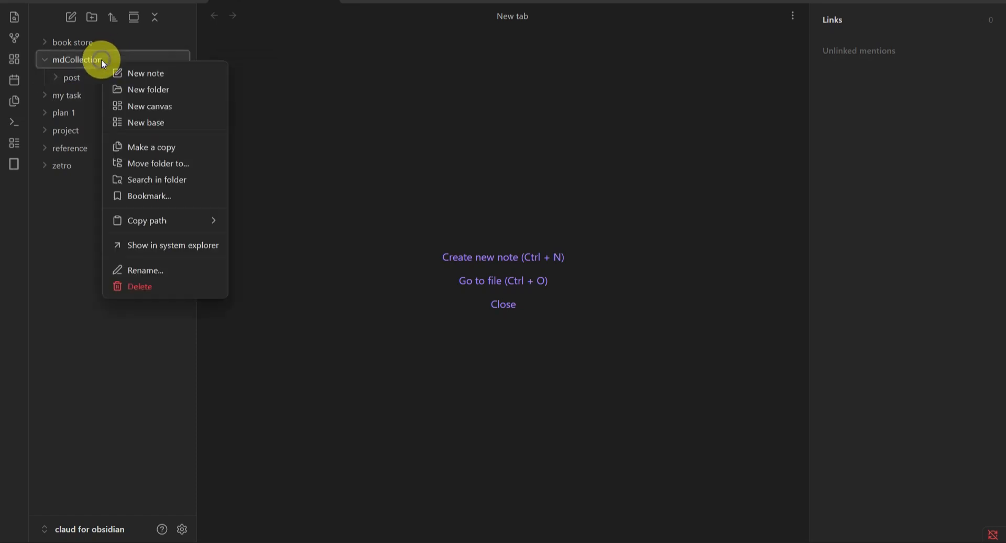
pyautogui.click(156, 93)
pyautogui.write('image')
pyautogui.press('Return')
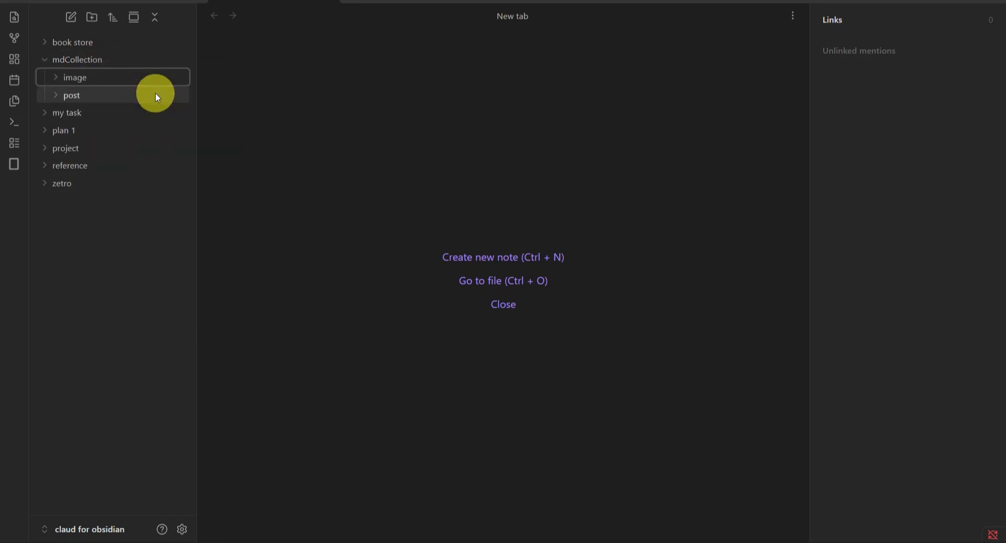
# Switch to File Explorer, add the "Premium Photo _ A student pensive young man with" JPG from Downloads to mdCollection's image folder, and preview it.
pyautogui.moveTo(524, 538)
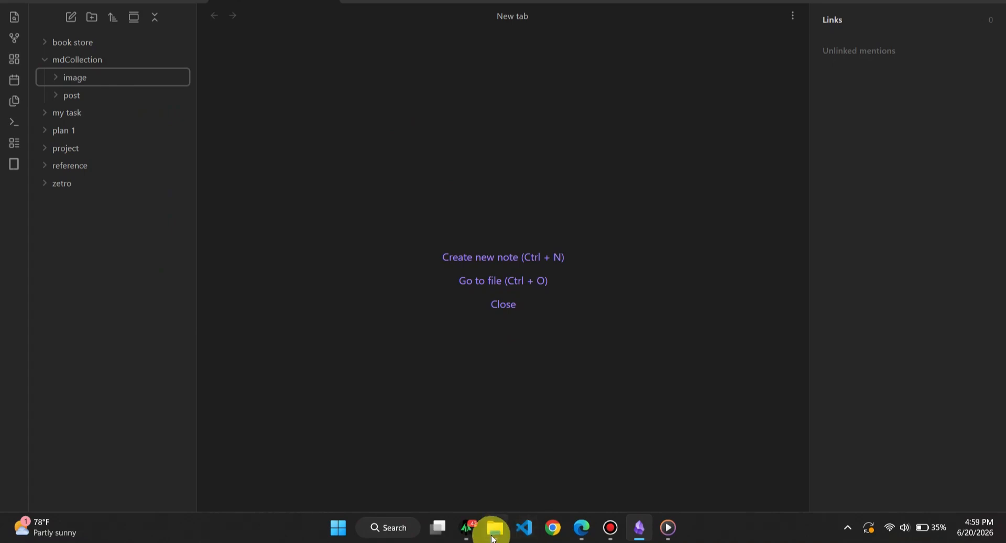
pyautogui.click(493, 535)
pyautogui.click(520, 177)
pyautogui.click(479, 169)
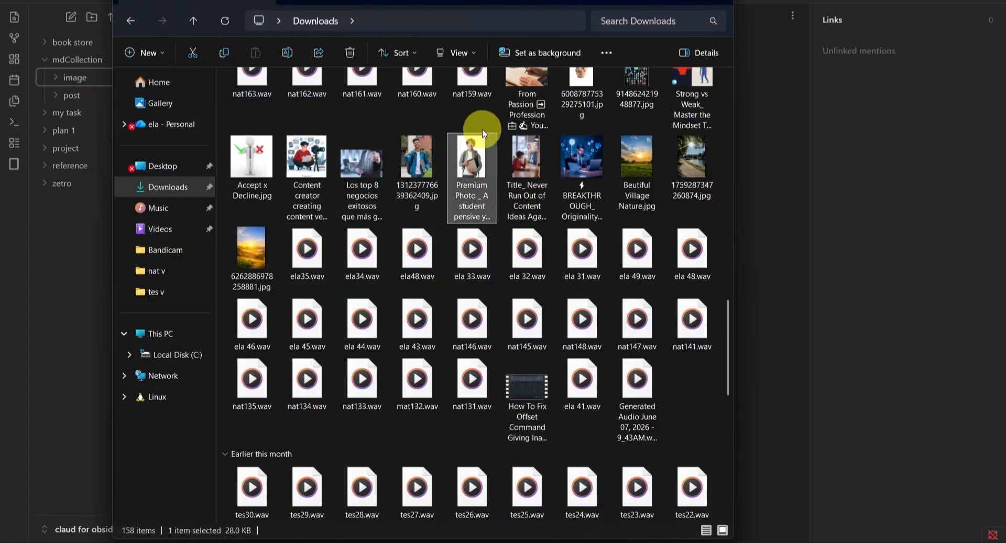
pyautogui.moveTo(483, 133); pyautogui.dragTo(83, 83)
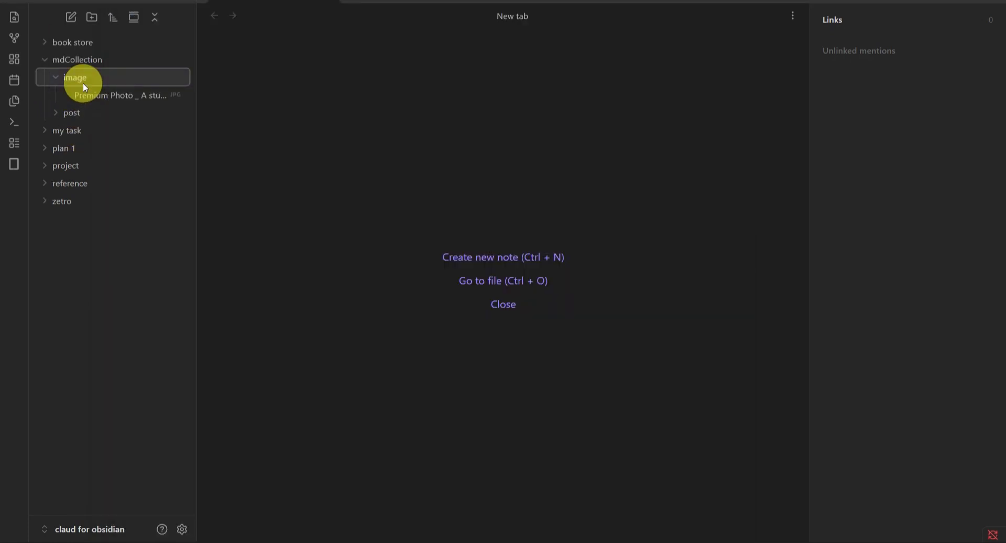
pyautogui.click(93, 97)
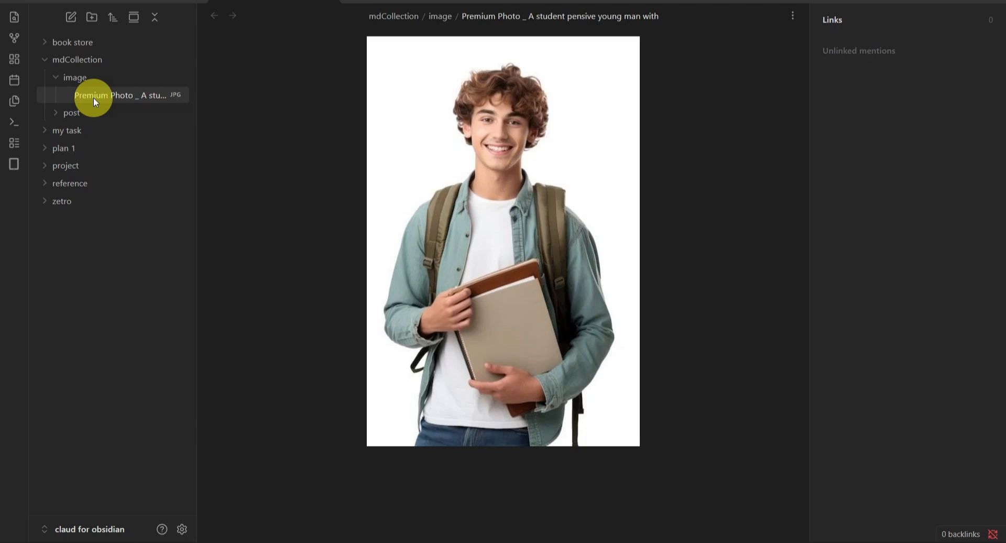
pyautogui.click(330, 3)
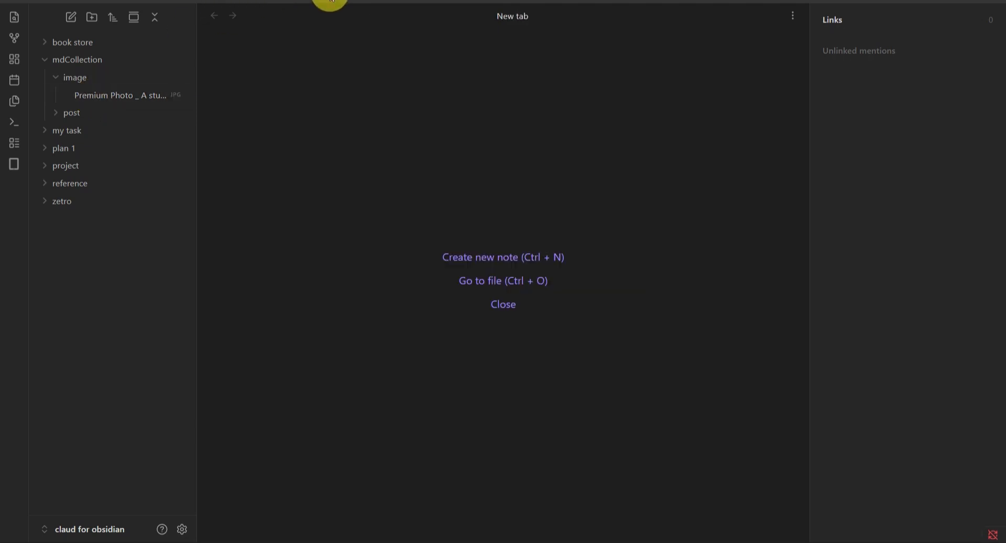
# Look through the plan 1 and my task folders, the month habit note, and the student photo in the image folder.
pyautogui.click(90, 77)
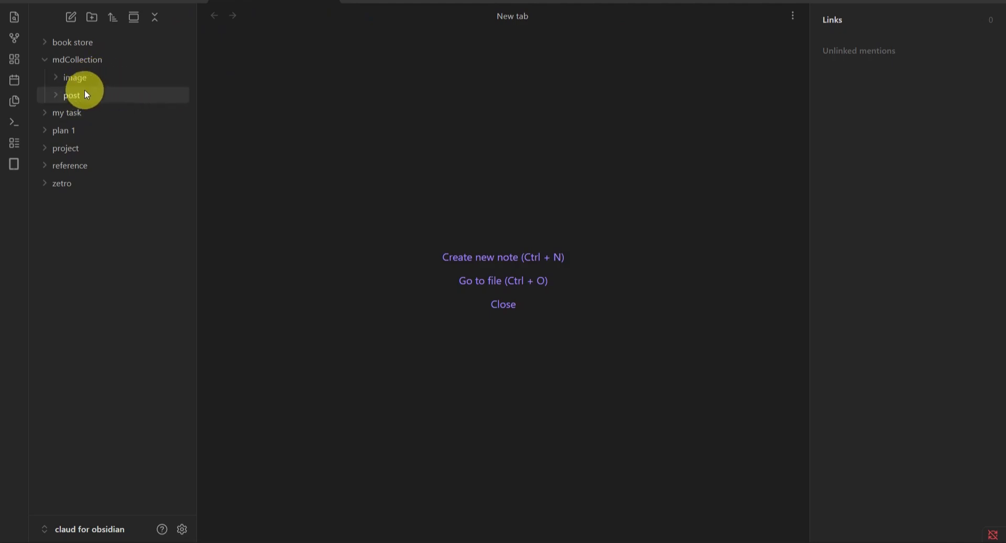
pyautogui.click(73, 130)
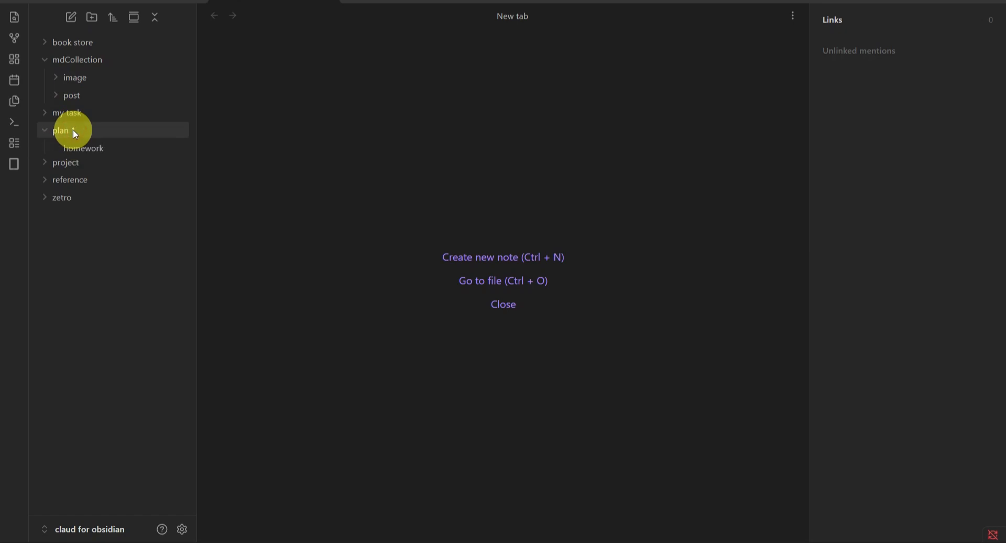
pyautogui.click(72, 117)
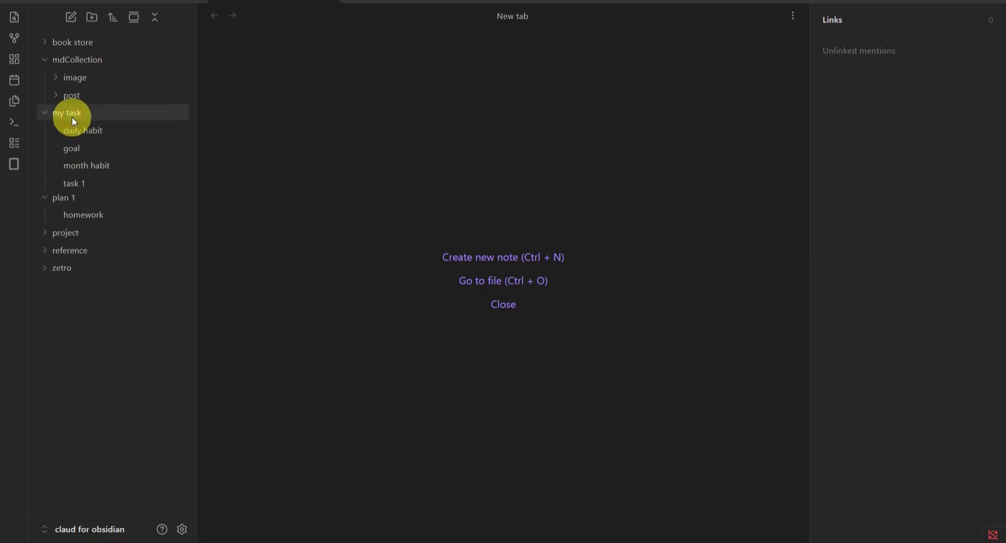
pyautogui.click(86, 165)
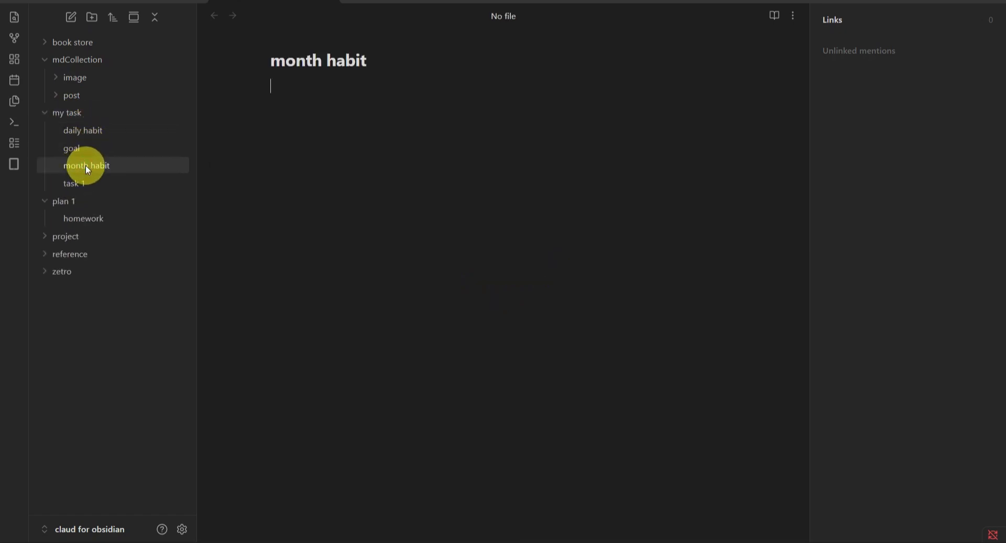
pyautogui.click(74, 79)
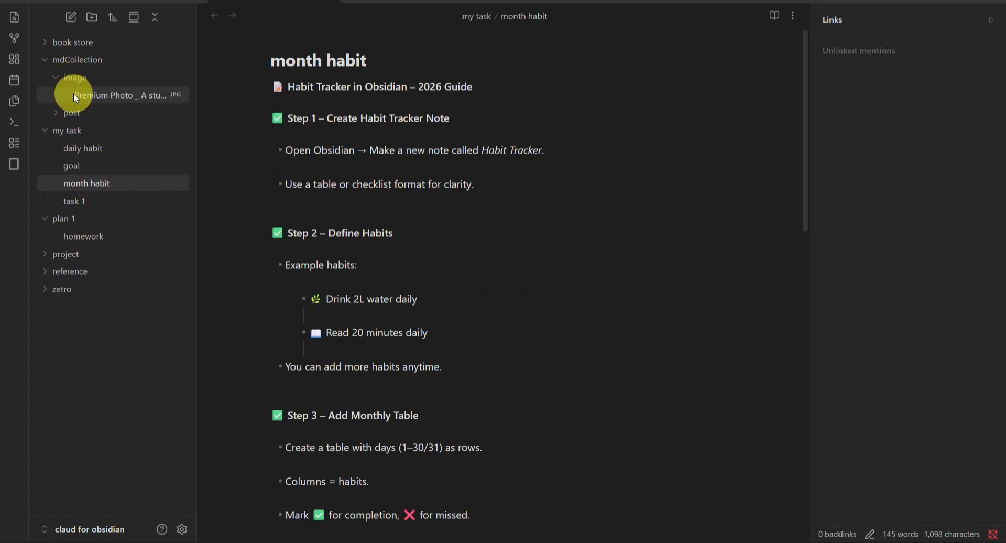
pyautogui.click(74, 96)
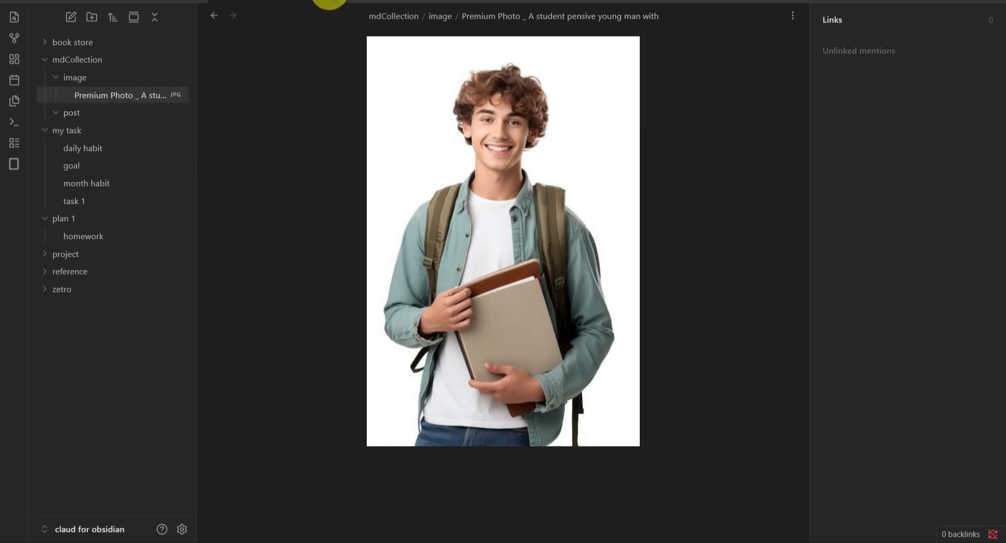
pyautogui.click(330, 2)
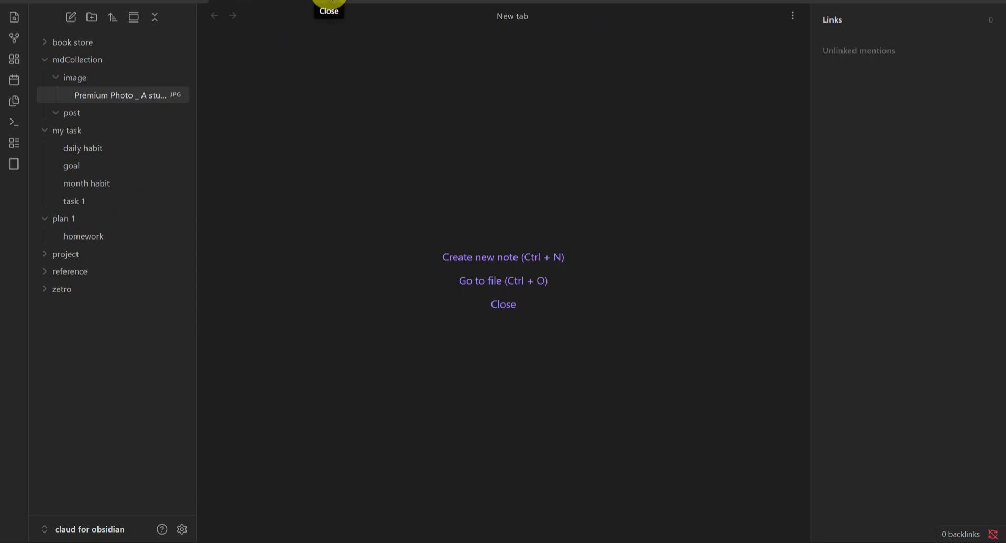
pyautogui.rightClick(135, 93)
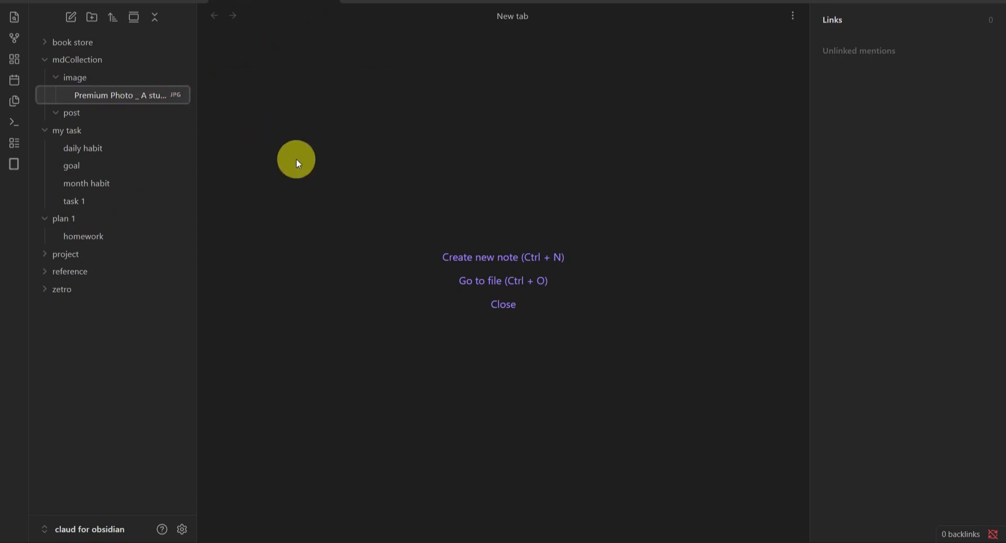
pyautogui.click(85, 115)
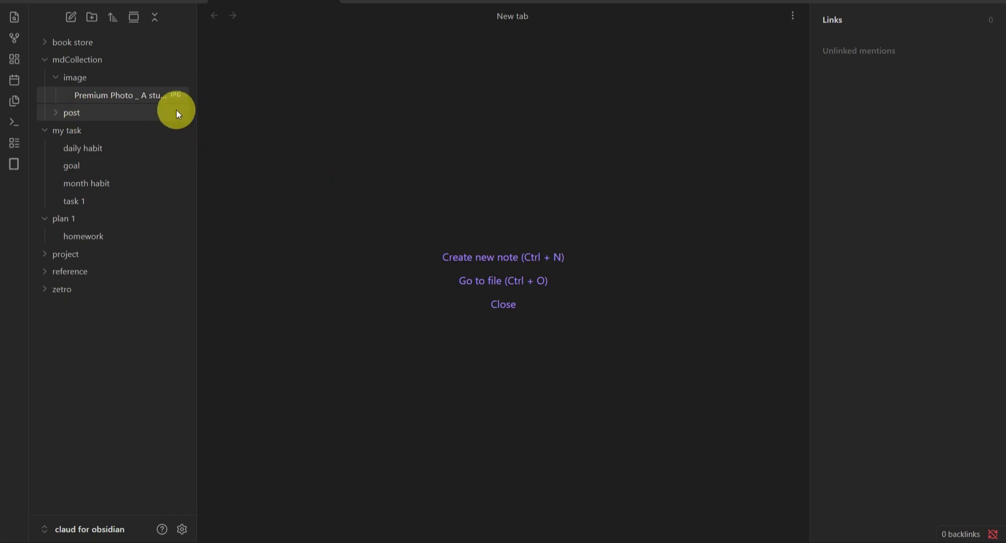
# Insert an internal link to "Premium Photo _ A student pensive young man with.jpg" below the existing links in the zotero note.
pyautogui.click(76, 288)
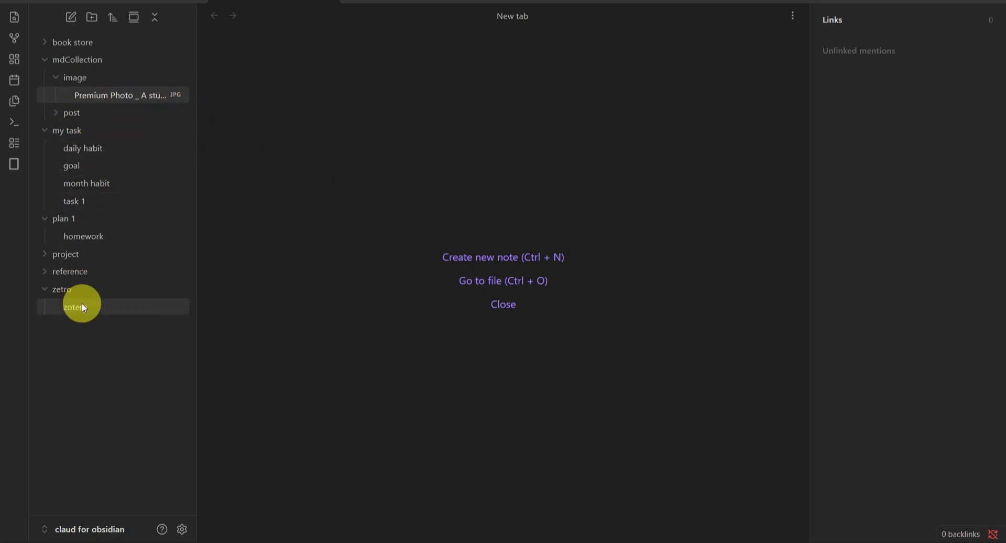
pyautogui.click(82, 306)
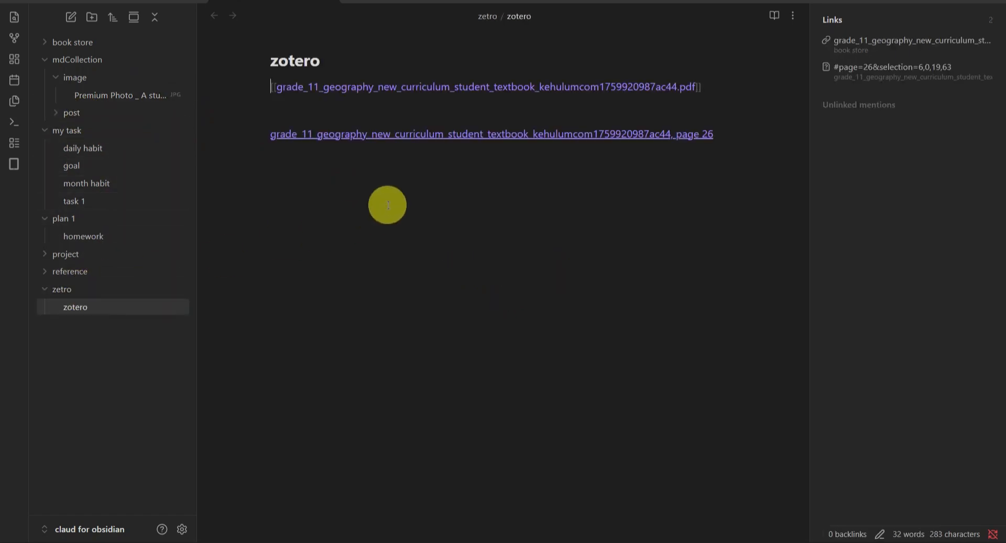
pyautogui.click(726, 140)
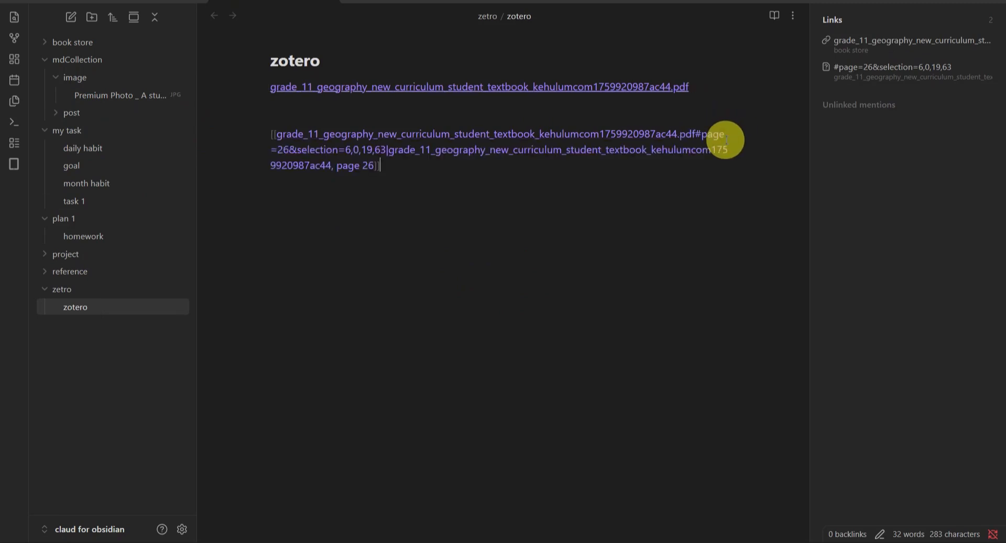
pyautogui.press('Return')
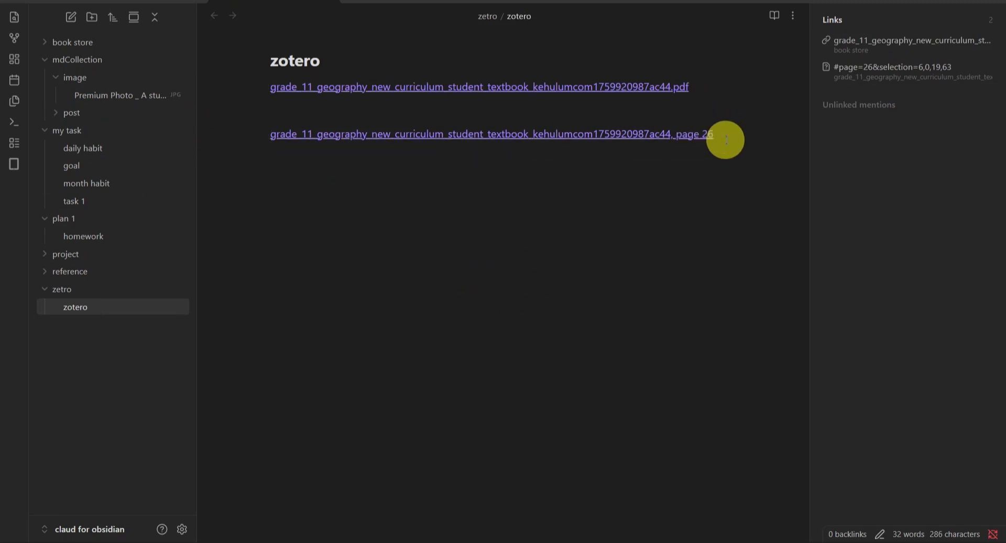
pyautogui.write('[[')
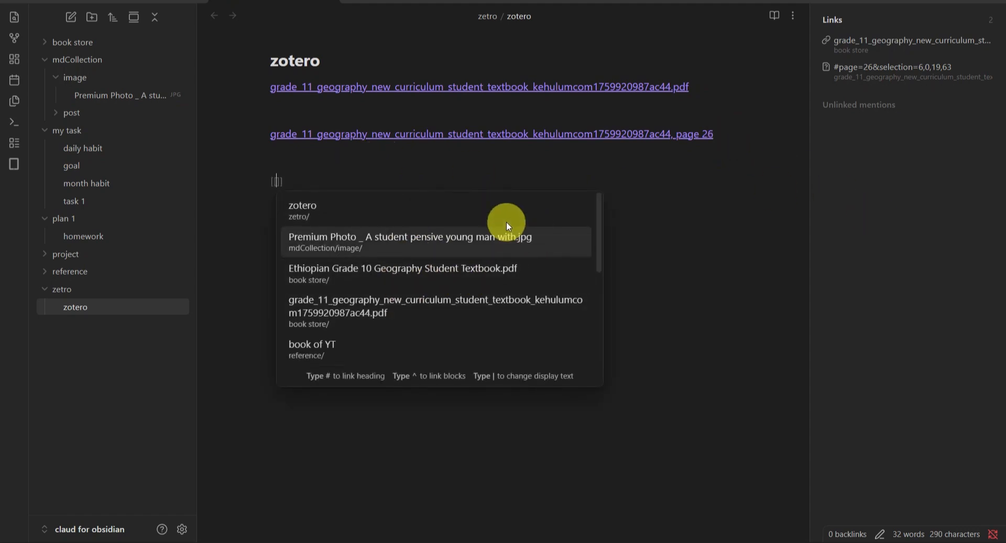
pyautogui.click(455, 242)
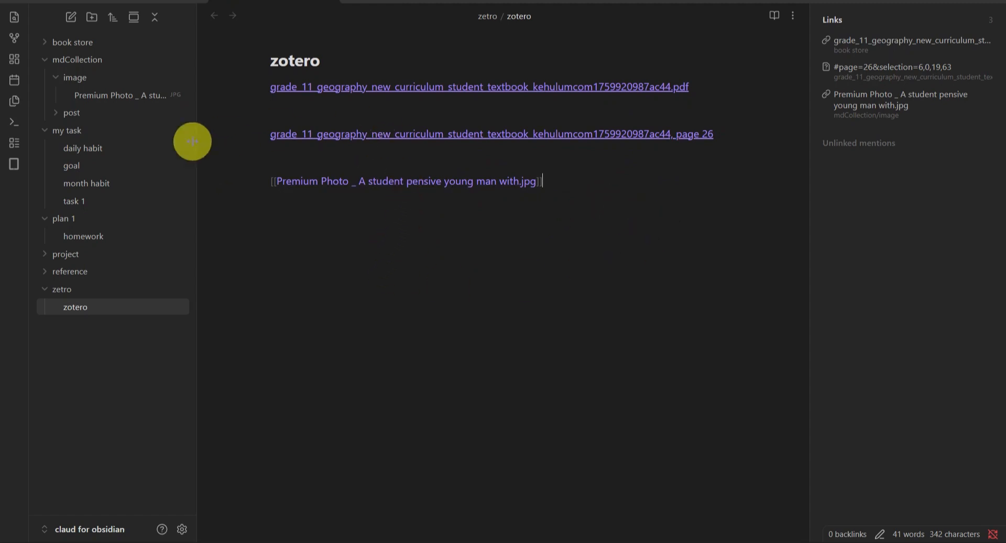
# Create a subfolder named video inside the mdCollection folder and close the opened student photo.
pyautogui.click(114, 93)
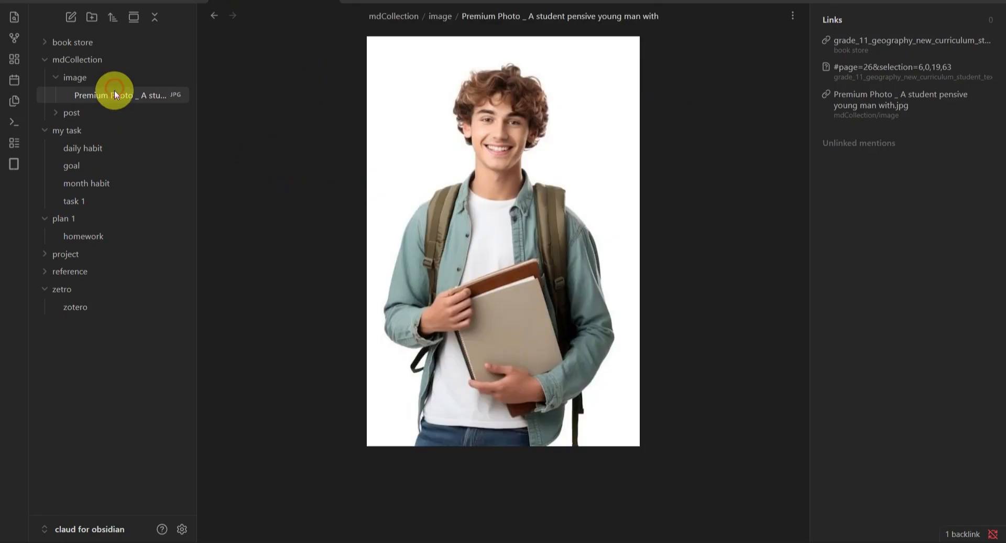
pyautogui.click(69, 77)
pyautogui.rightClick(75, 60)
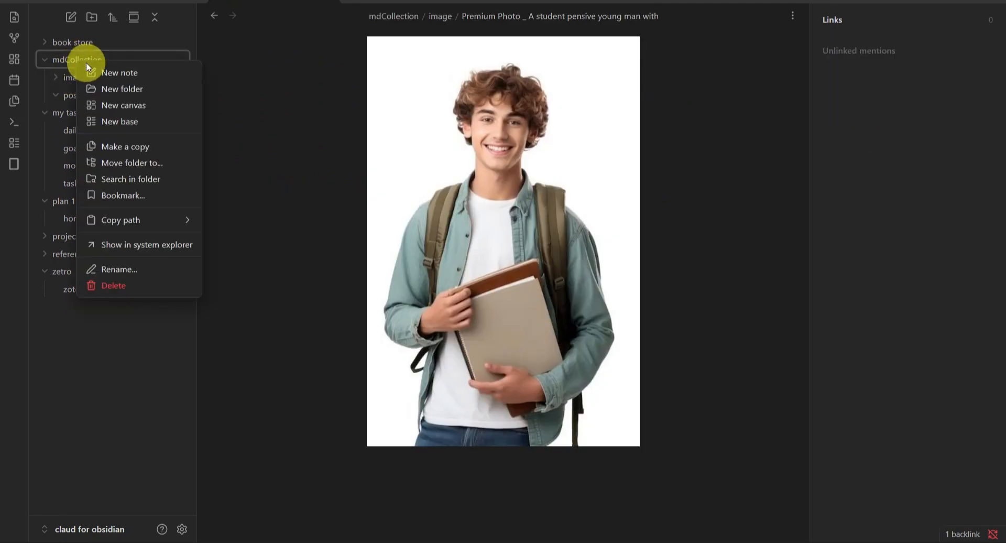
pyautogui.click(130, 91)
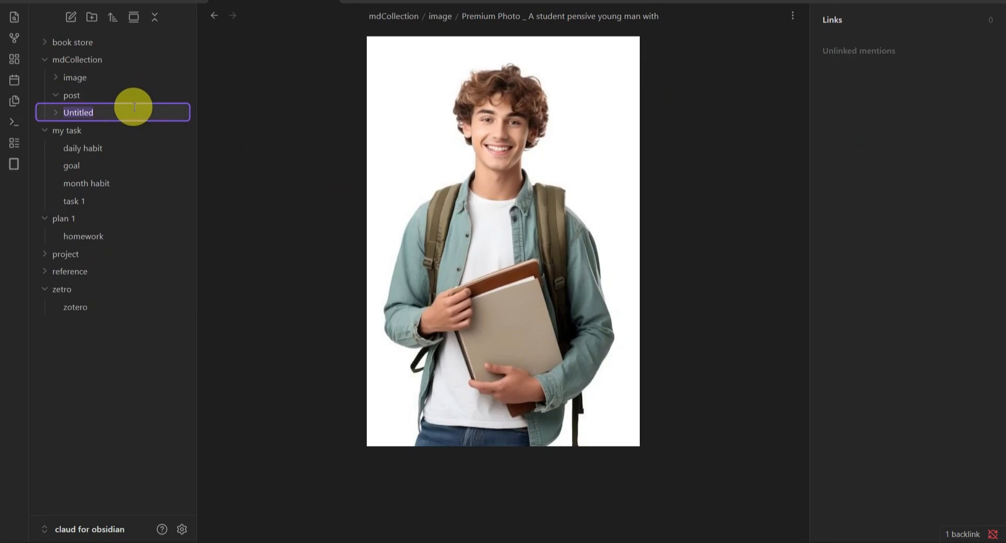
pyautogui.write('video')
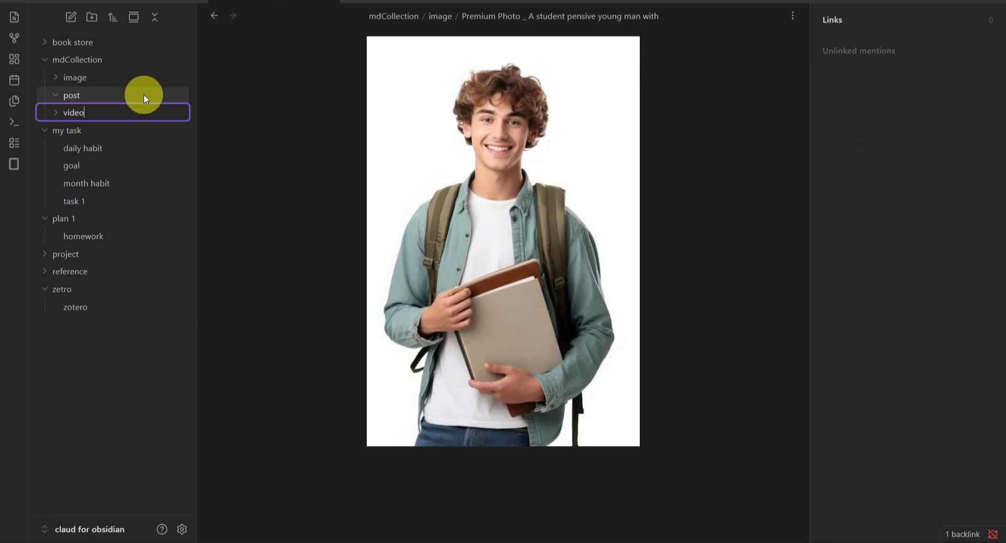
pyautogui.press('Return')
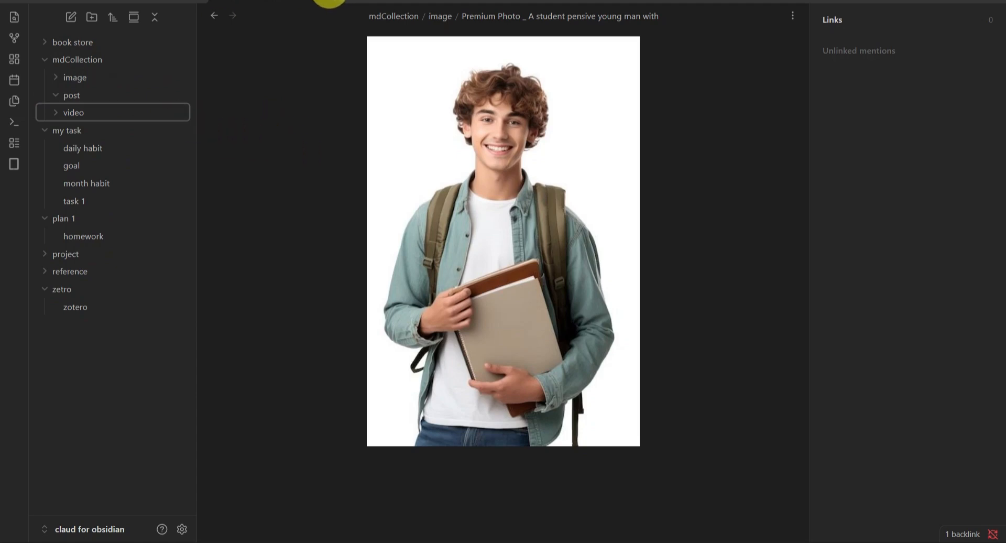
pyautogui.click(326, 3)
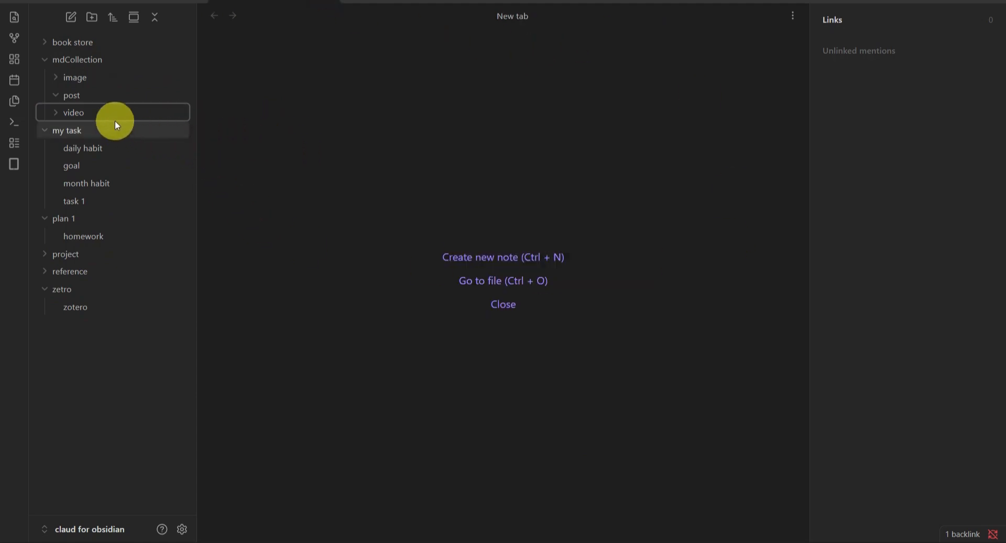
# Switch to File Explorer, add the "Los top 8 negocios exitosos" JPG from Downloads to mdCollection's post folder, and open it.
pyautogui.click(108, 82)
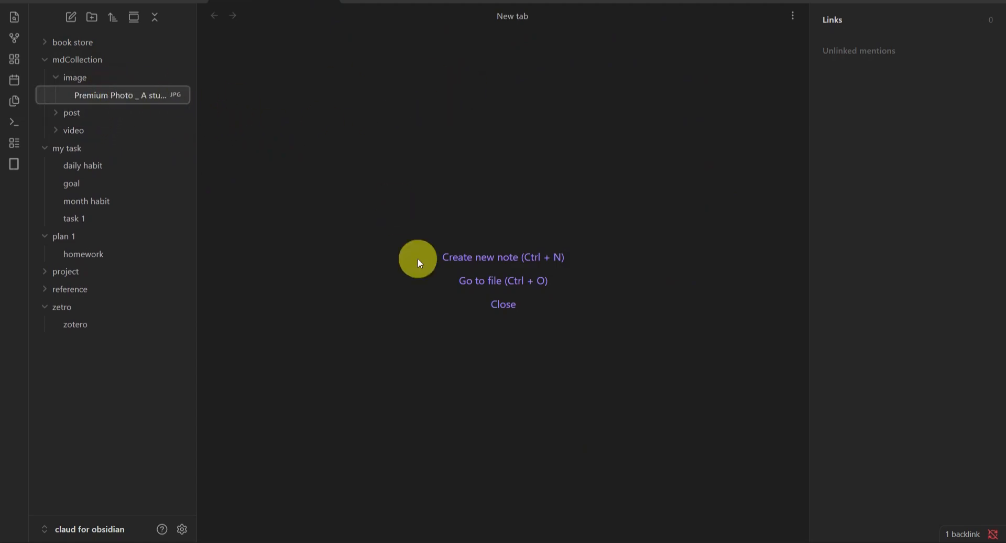
pyautogui.click(497, 526)
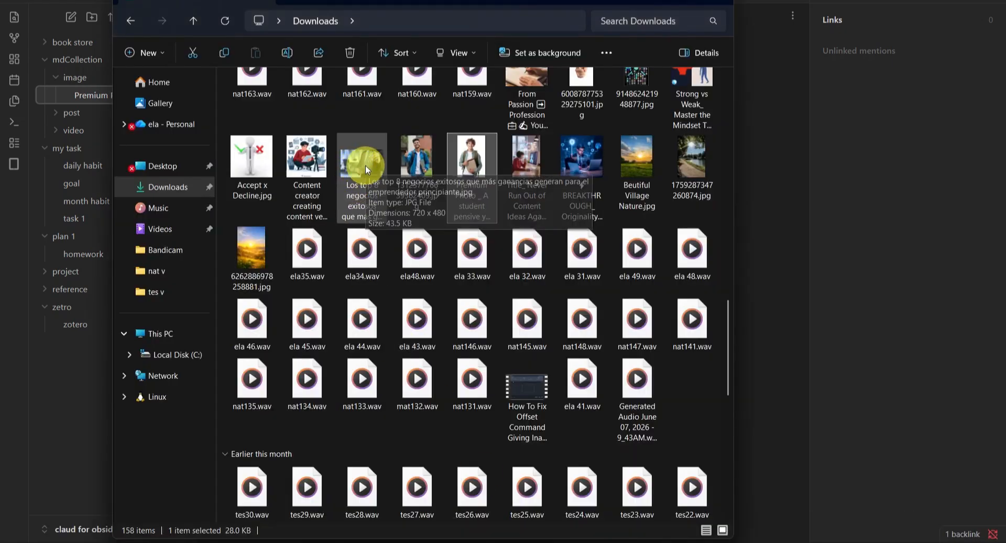
pyautogui.moveTo(363, 165); pyautogui.dragTo(109, 124)
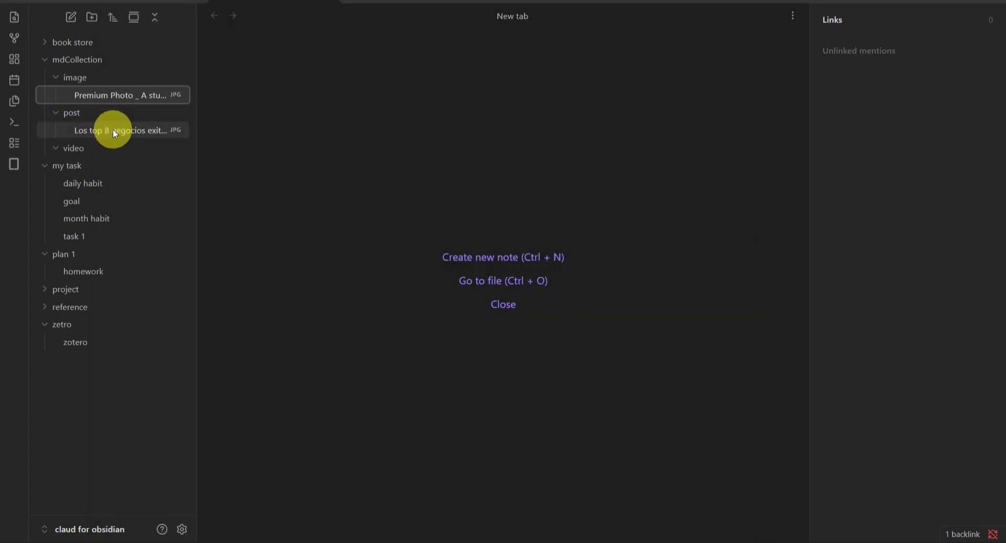
pyautogui.click(113, 130)
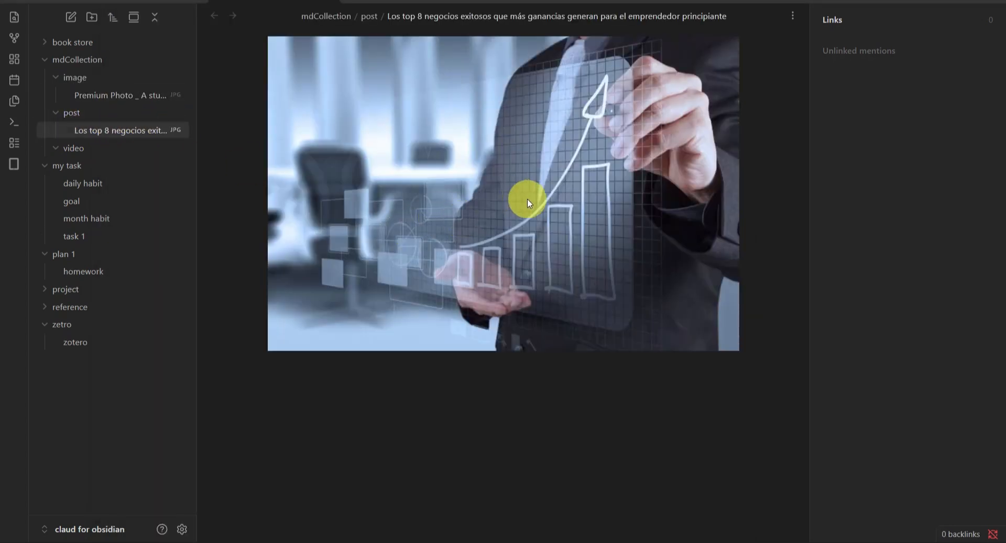